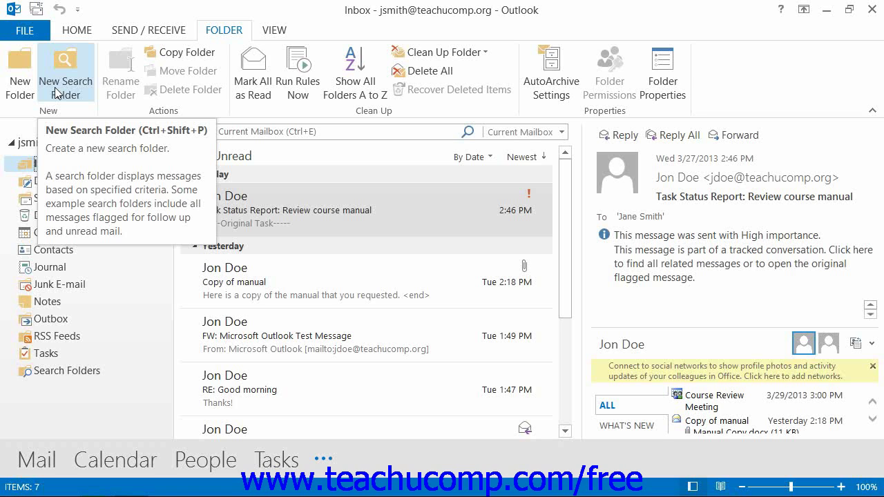
# Step: Start a new search folder of the 'Mail with specific words' type
pyautogui.click(59, 92)
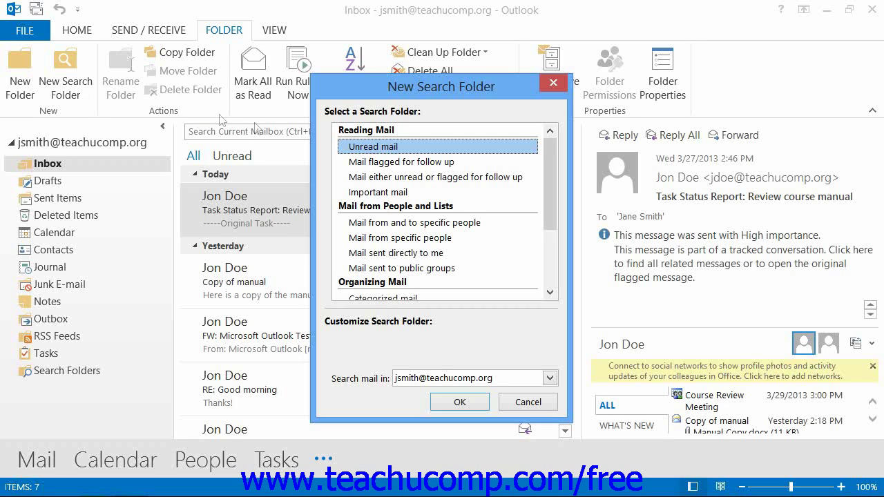
pyautogui.click(552, 168)
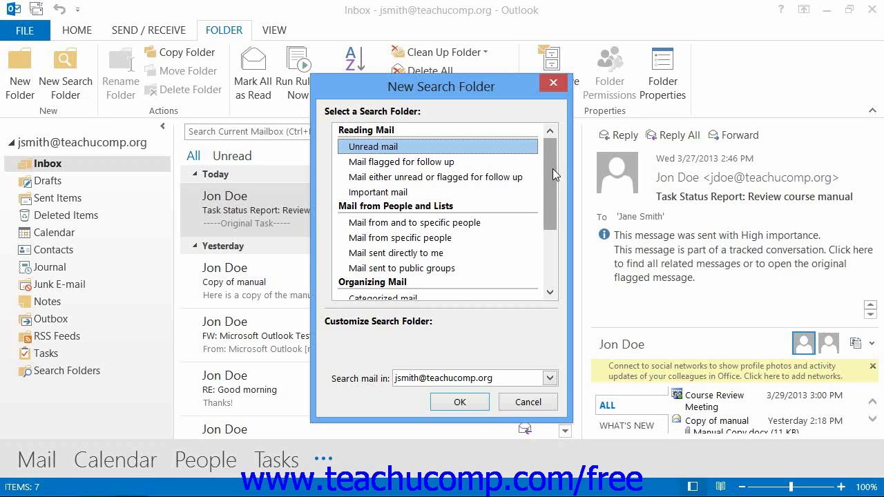
pyautogui.moveTo(553, 168); pyautogui.dragTo(558, 253)
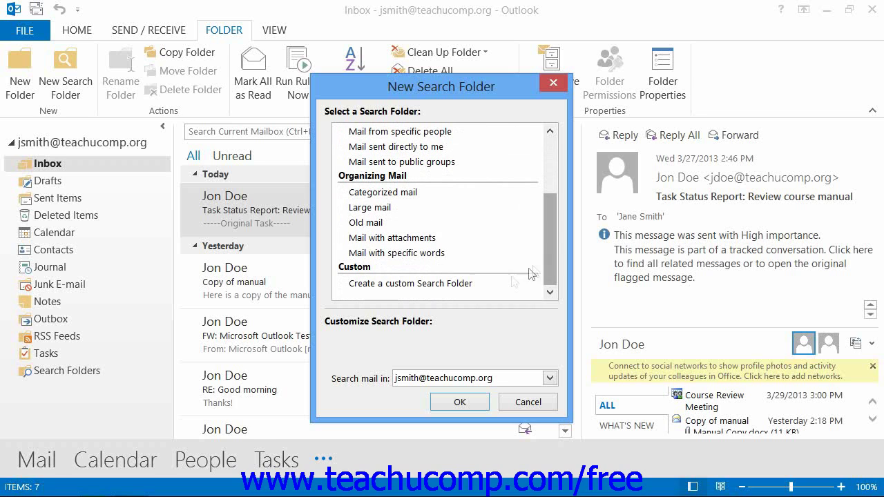
pyautogui.click(419, 260)
pyautogui.click(407, 356)
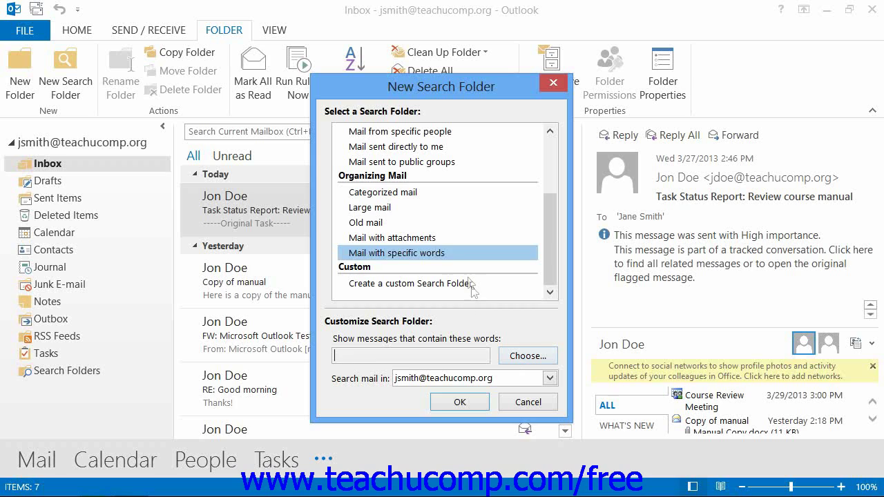
# Step: Add 'meeting' as the search word, keeping the default mailbox as the search location
pyautogui.click(415, 224)
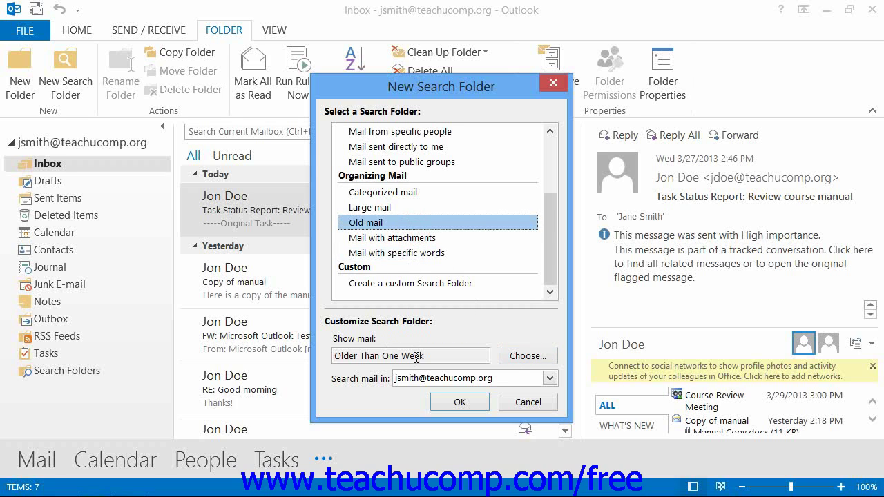
pyautogui.click(409, 146)
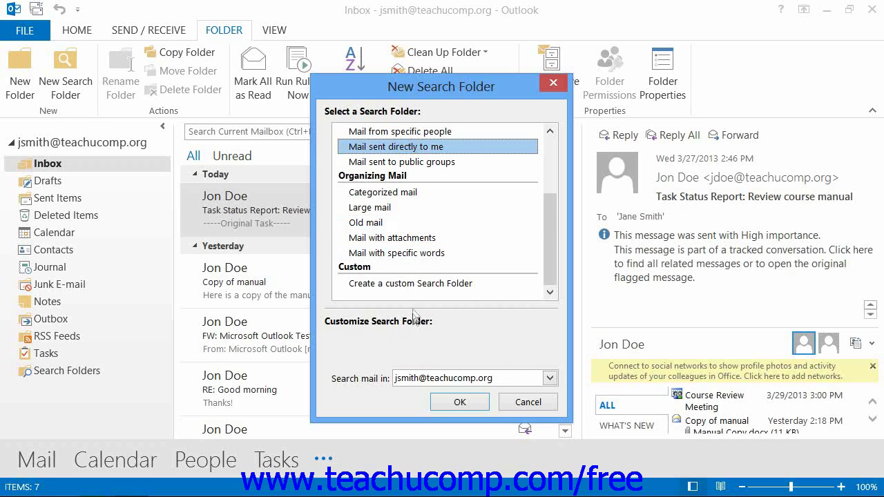
pyautogui.click(398, 253)
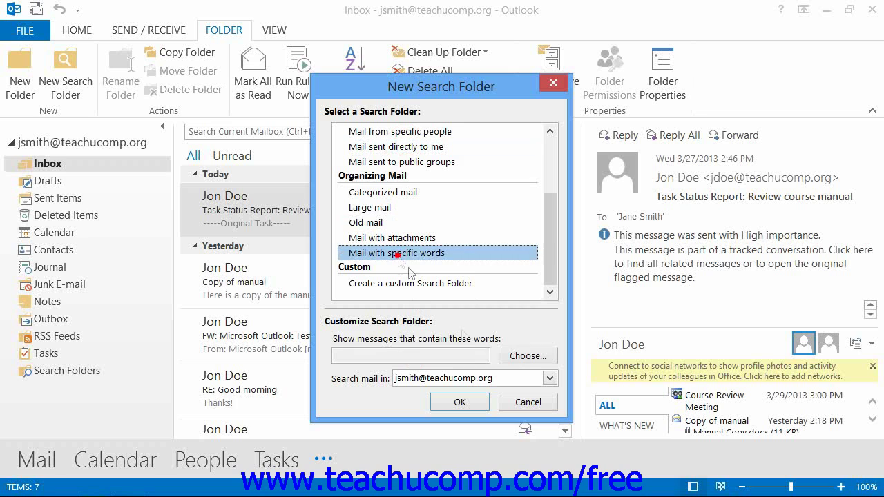
pyautogui.click(516, 362)
pyautogui.write('meeting')
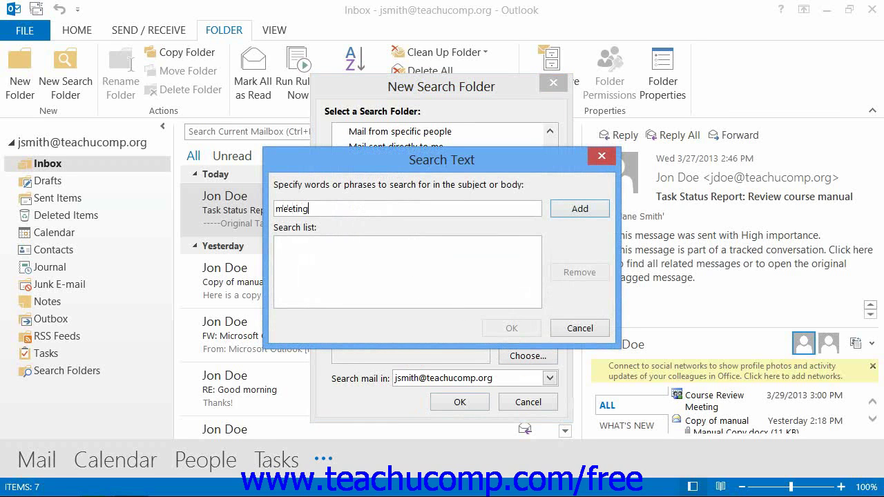
pyautogui.click(597, 210)
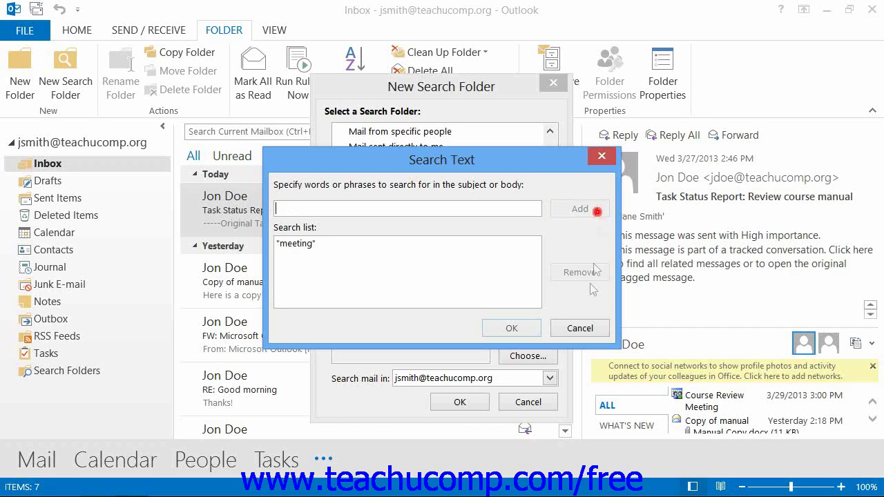
pyautogui.click(511, 328)
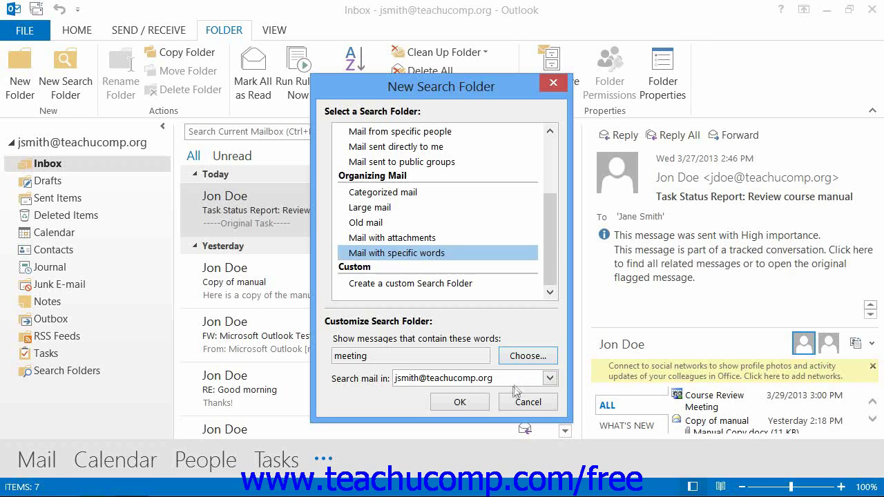
pyautogui.click(549, 378)
pyautogui.click(550, 378)
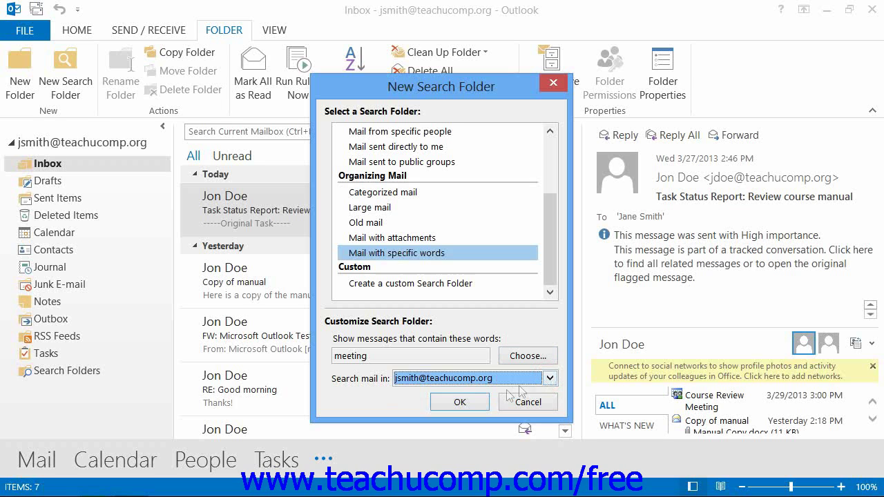
# Step: Create the 'Containing meeting' folder, view its two messages, and begin another search folder
pyautogui.click(461, 403)
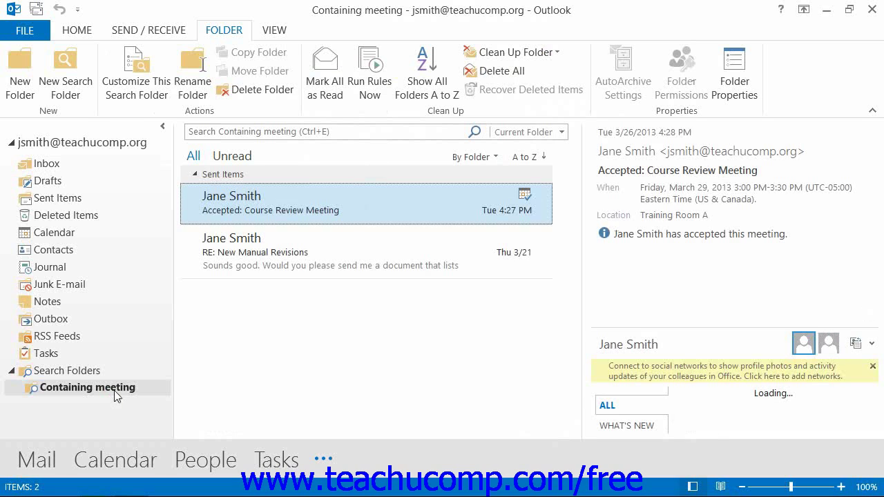
pyautogui.click(114, 391)
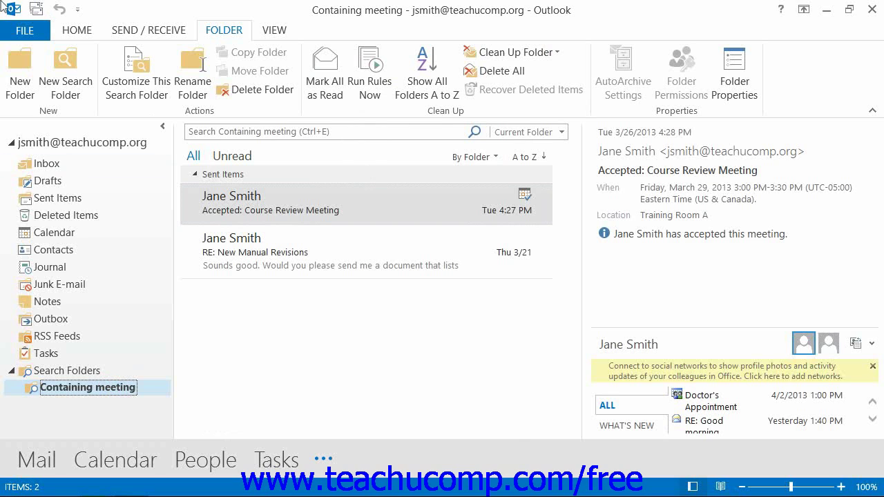
pyautogui.click(68, 85)
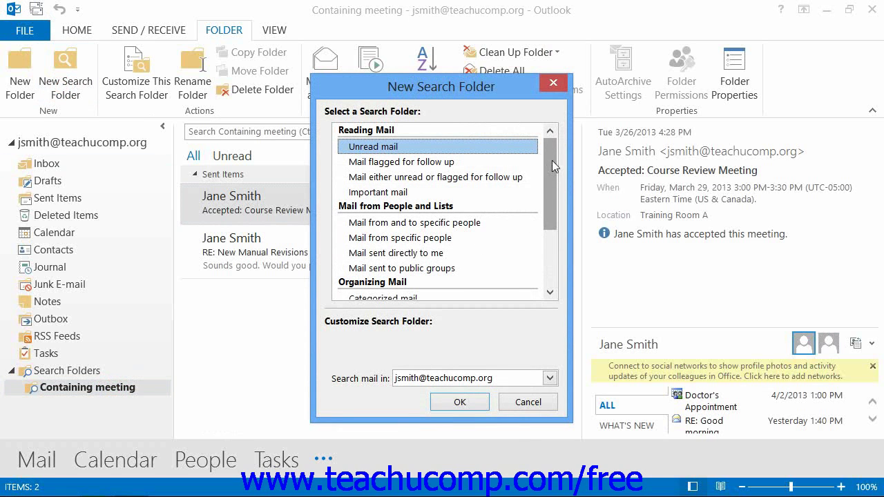
# Step: Choose the 'Create a custom Search Folder' type and bring up its Custom Search Folder dialog
pyautogui.moveTo(551, 160); pyautogui.dragTo(547, 232)
pyautogui.click(439, 284)
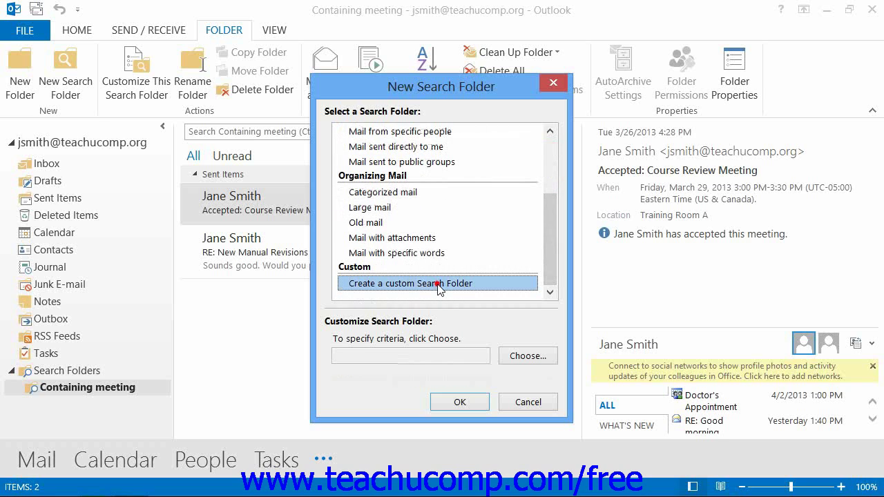
pyautogui.click(520, 358)
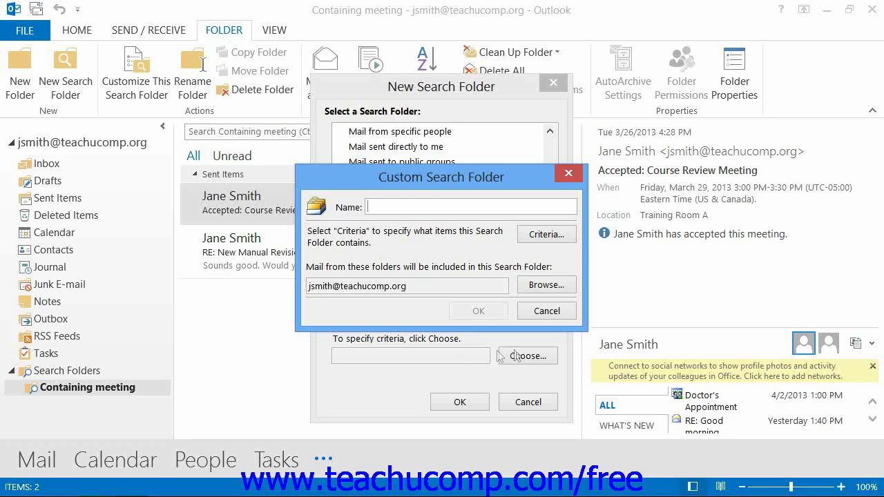
# Step: Name the custom search folder 'MyFolder' and bring up its criteria
pyautogui.write('M')
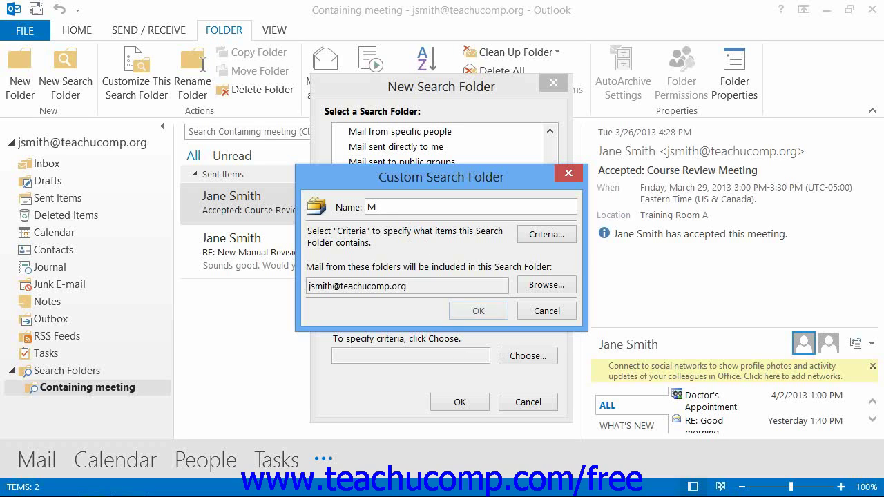
pyautogui.write('yFolder')
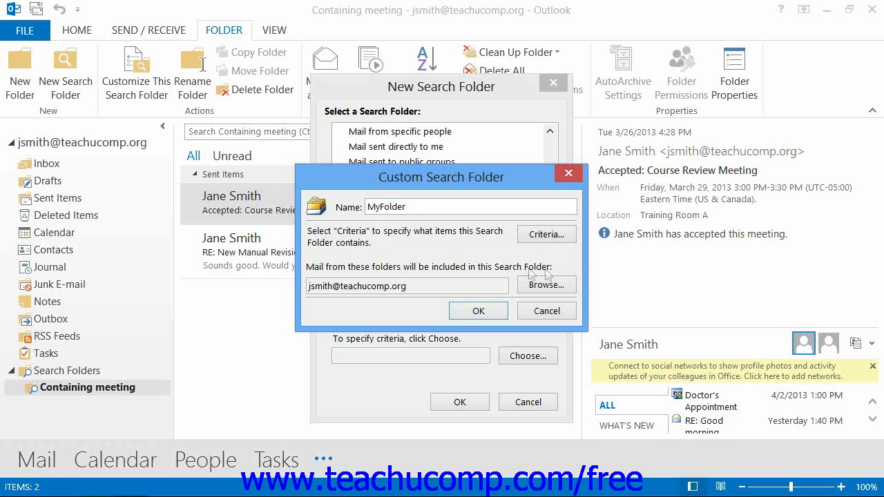
pyautogui.click(545, 235)
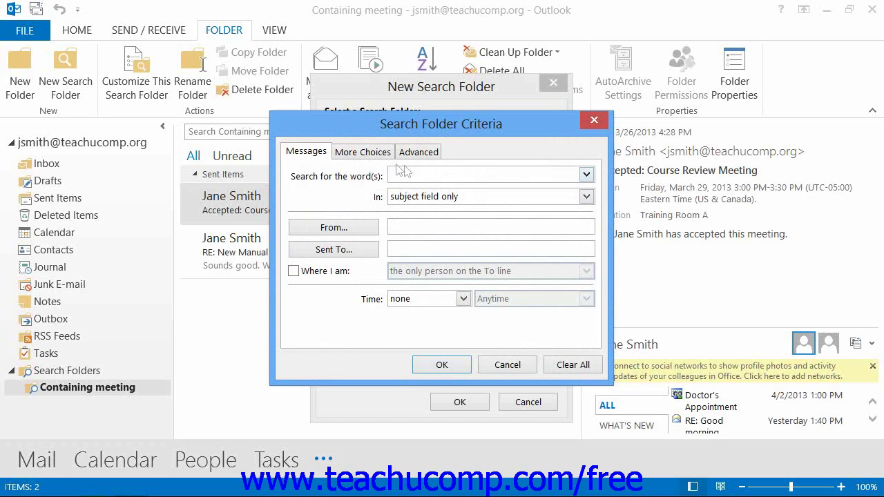
# Step: Set Blue Category as MyFolder's criterion on More Choices, keeping the category name
pyautogui.click(361, 152)
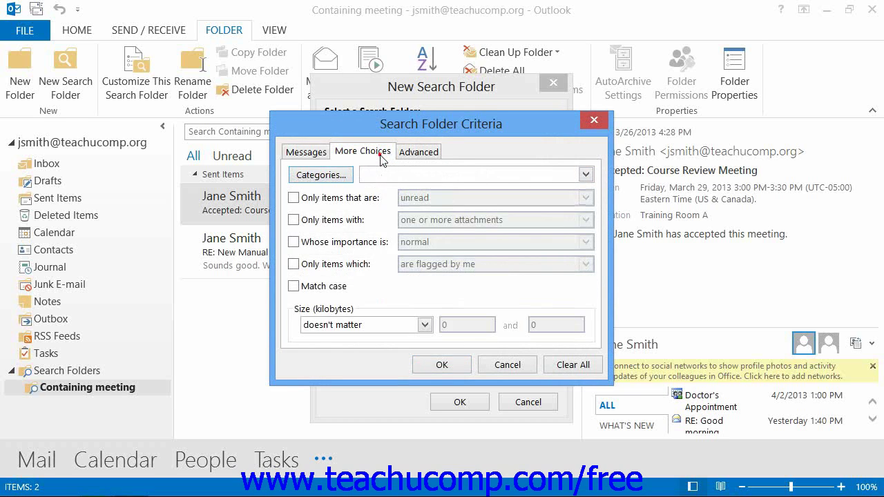
pyautogui.click(585, 174)
pyautogui.click(586, 174)
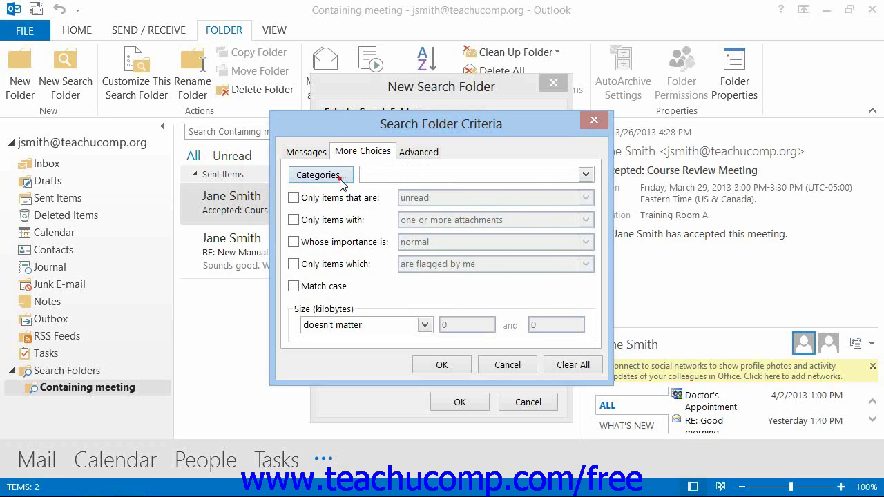
pyautogui.click(339, 177)
pyautogui.click(254, 177)
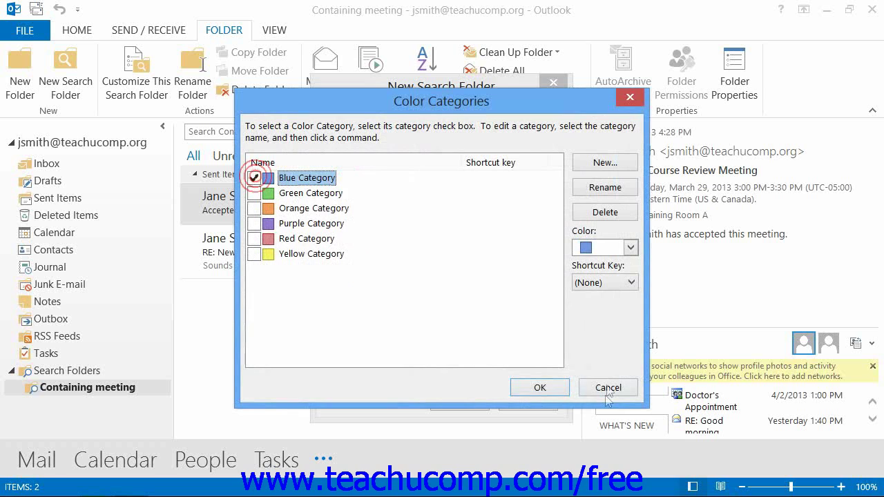
pyautogui.click(538, 387)
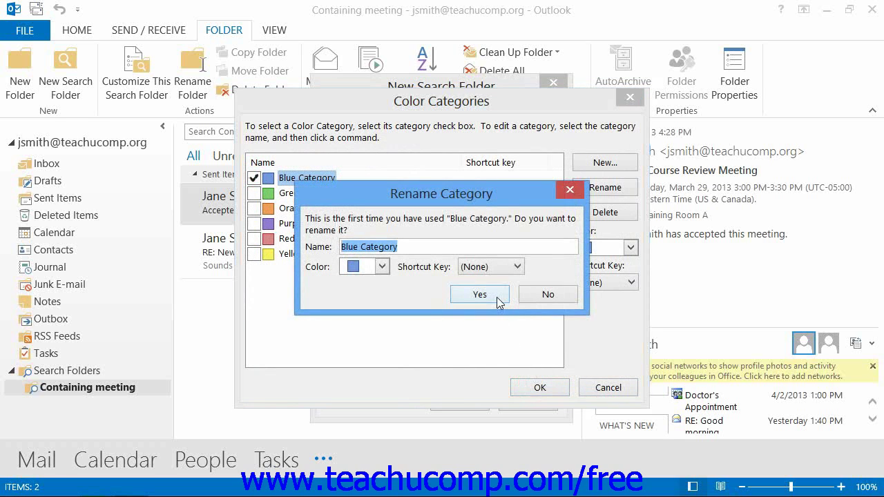
pyautogui.click(544, 294)
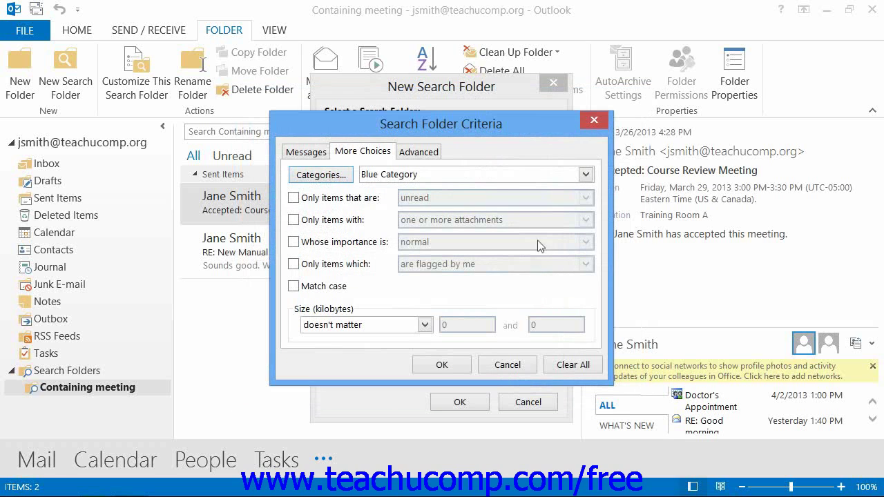
pyautogui.click(465, 366)
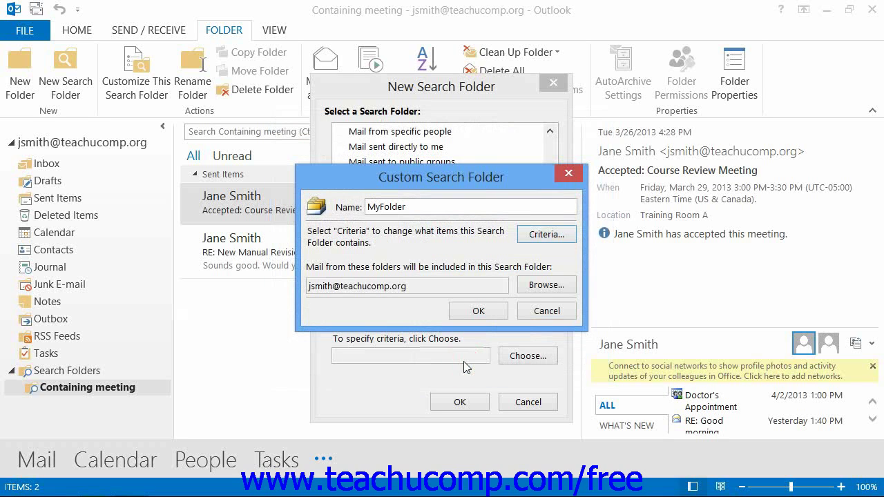
# Step: Keep the whole mailbox with subfolders as MyFolder's search scope and confirm its settings
pyautogui.click(554, 285)
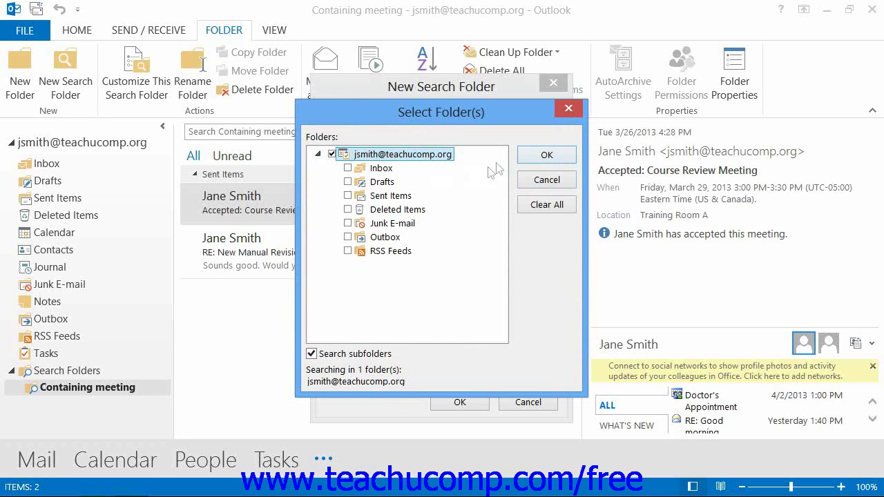
pyautogui.click(548, 155)
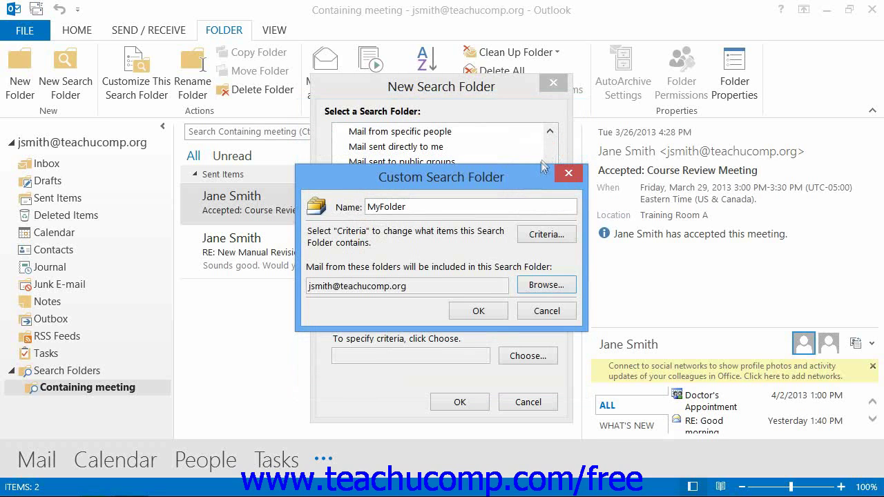
pyautogui.click(480, 311)
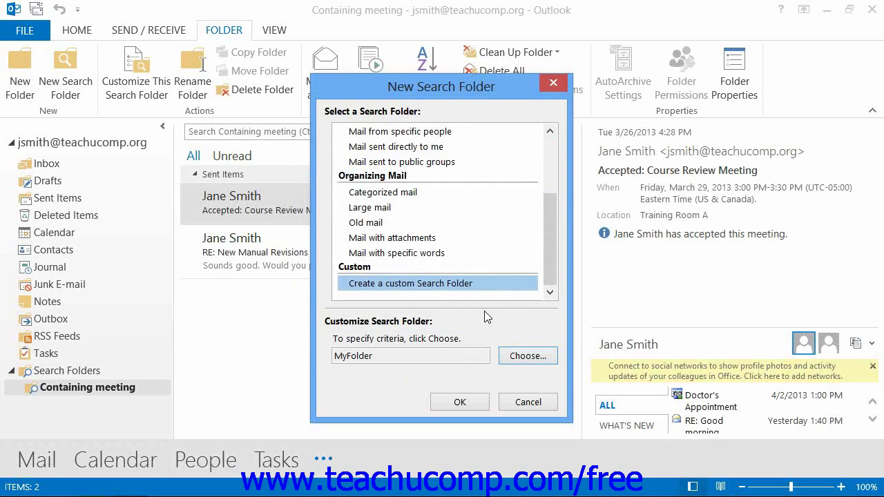
# Step: Create the MyFolder search folder and show the two 'Containing meeting' messages again
pyautogui.click(460, 403)
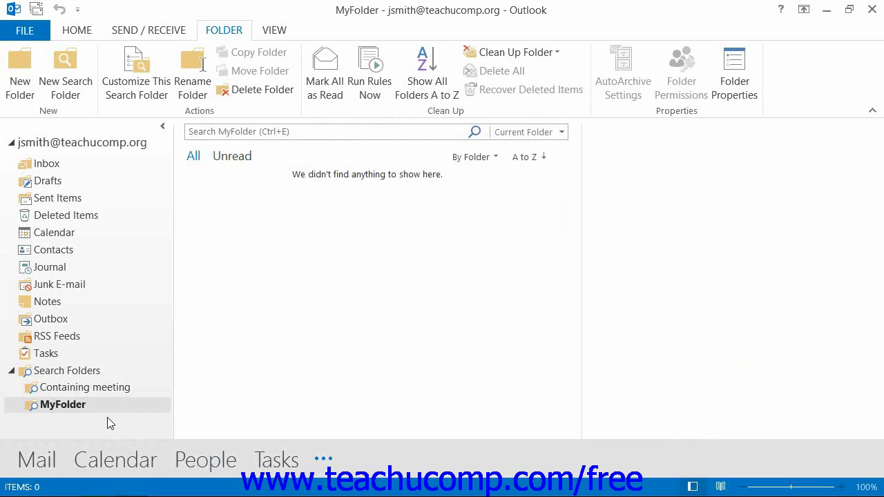
pyautogui.click(75, 391)
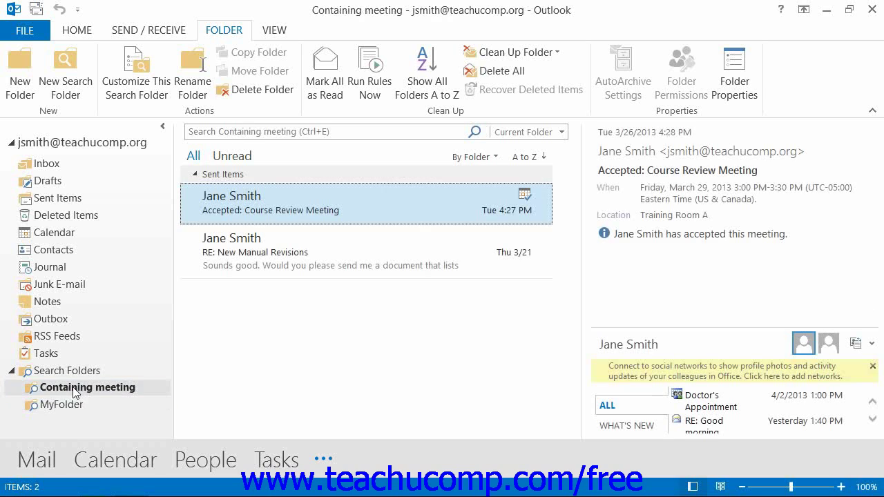